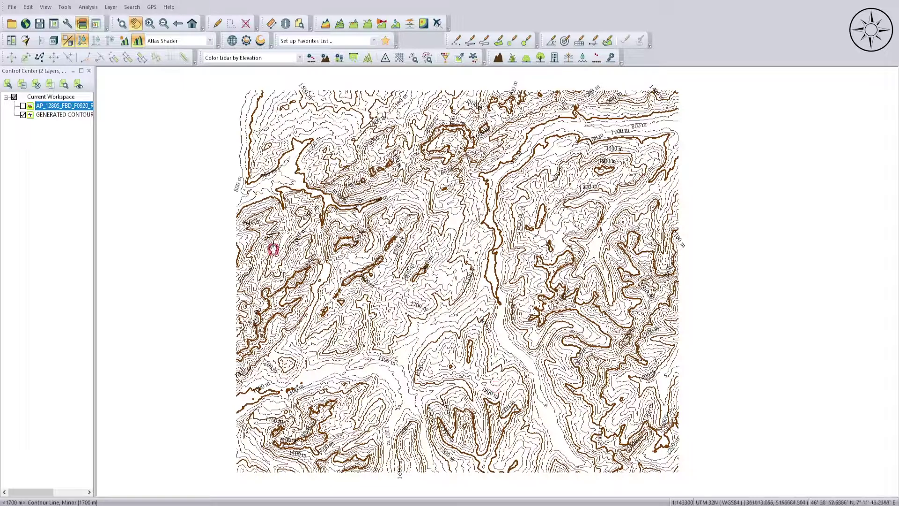
Show the DEM layer beneath the contours, then return to the empty Global Mapper start screen.
left_click(23, 105)
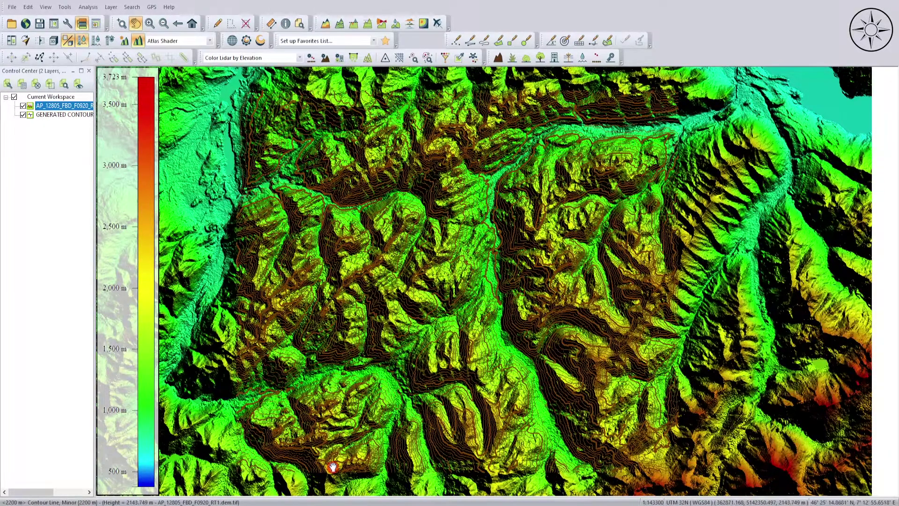
left_click(316, 497)
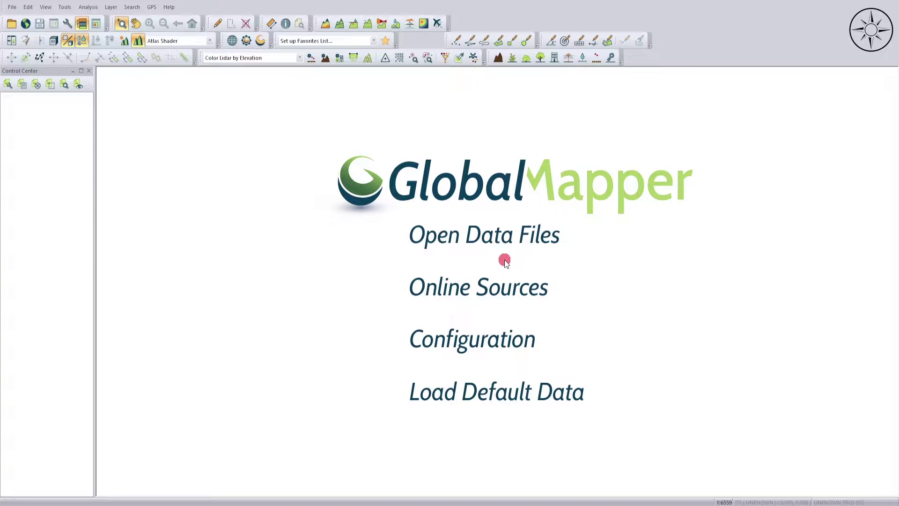
Load AP_12805_FBD_F0920_RT1.dem and treat it as elevation data.
left_click(498, 237)
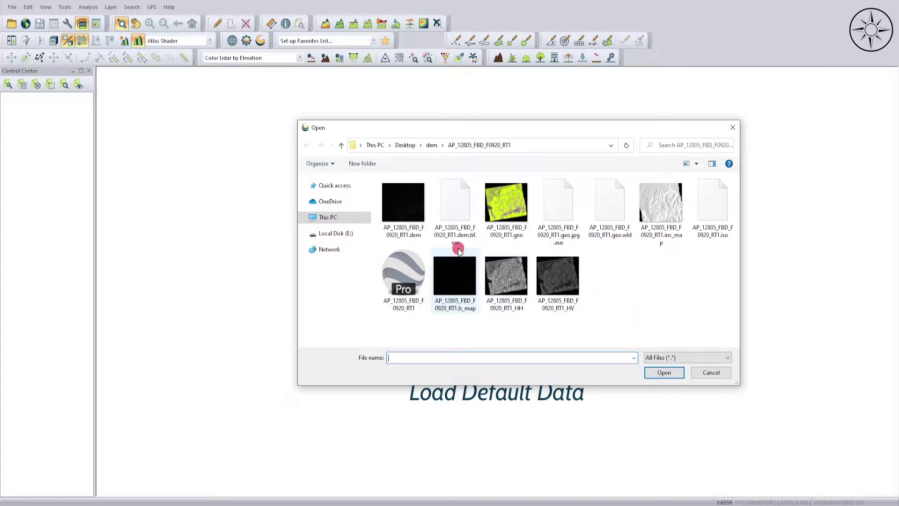
left_click(419, 223)
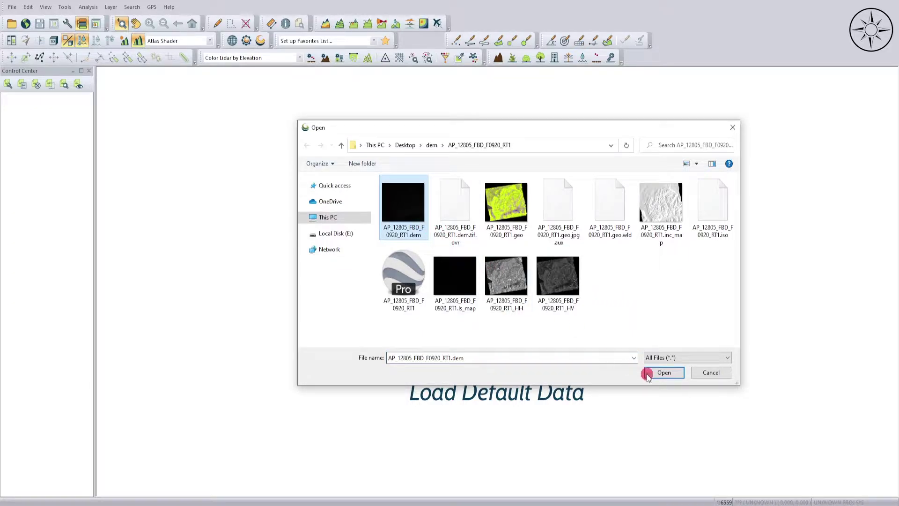
left_click(664, 373)
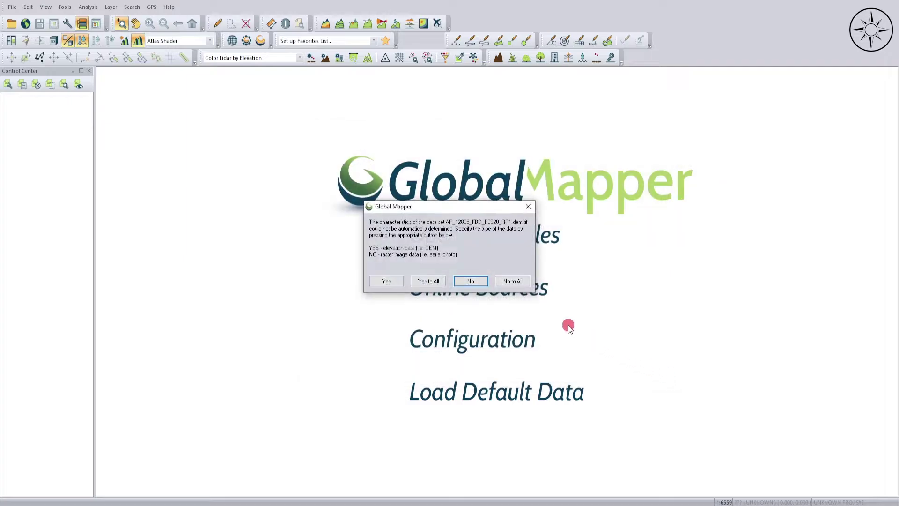
left_click(391, 285)
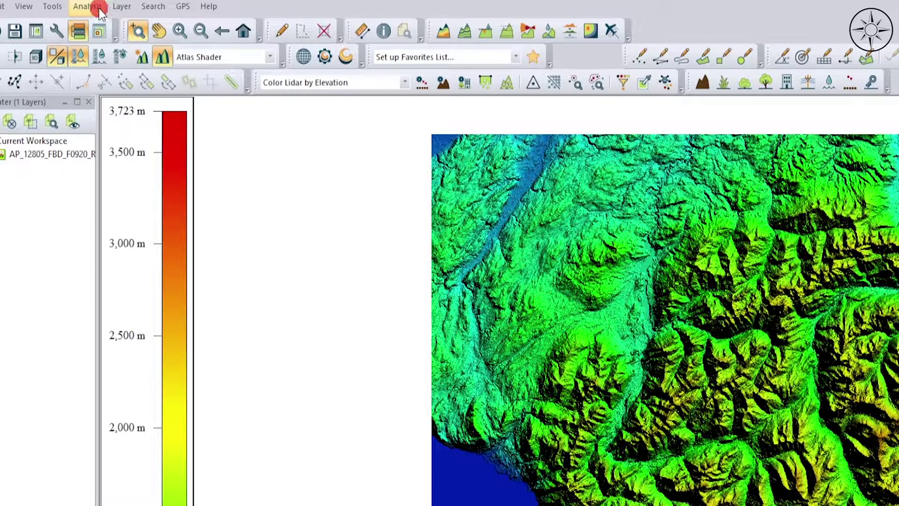
Choose Generate Contours (from Terrain Grid) from the Analysis menu.
left_click(96, 8)
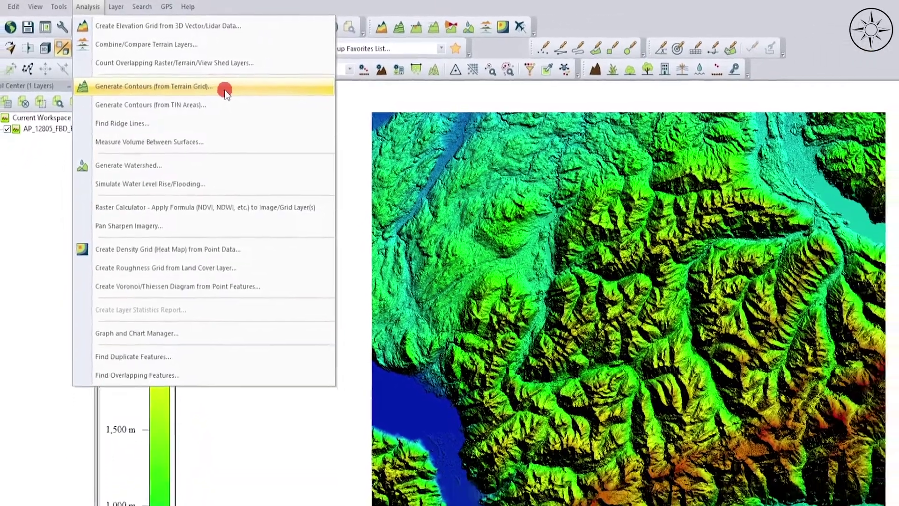
left_click(225, 89)
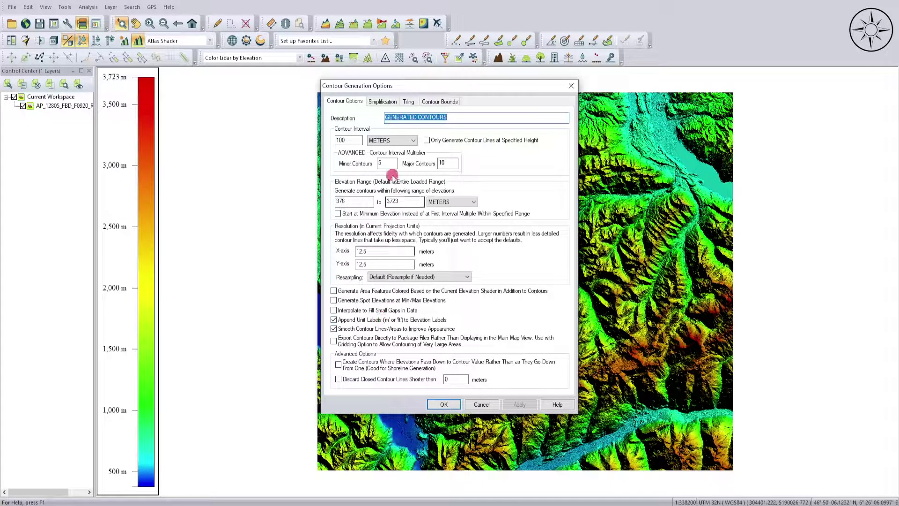
Switch the contour dialog to its Contour Bounds page.
left_click(446, 107)
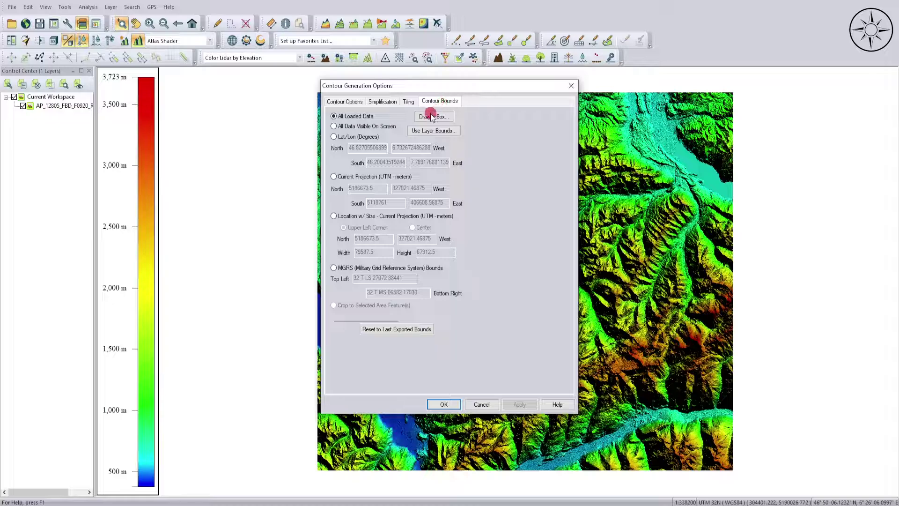
Draw a bounding box over the central-eastern mountains and generate contours inside it.
left_click(430, 116)
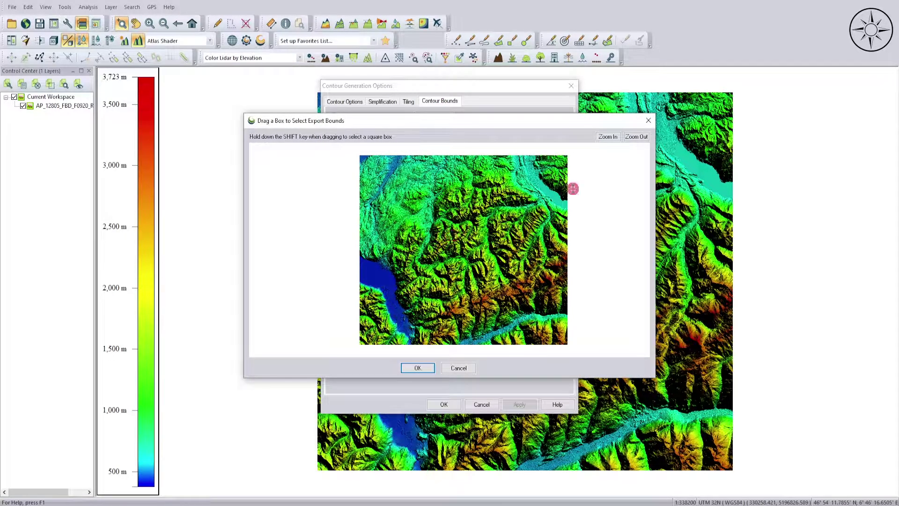
left_click(648, 120)
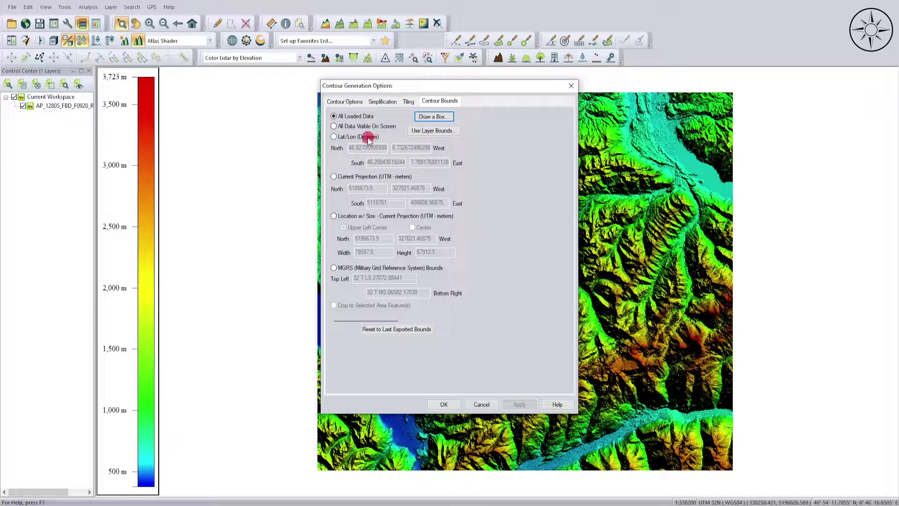
left_click(373, 140)
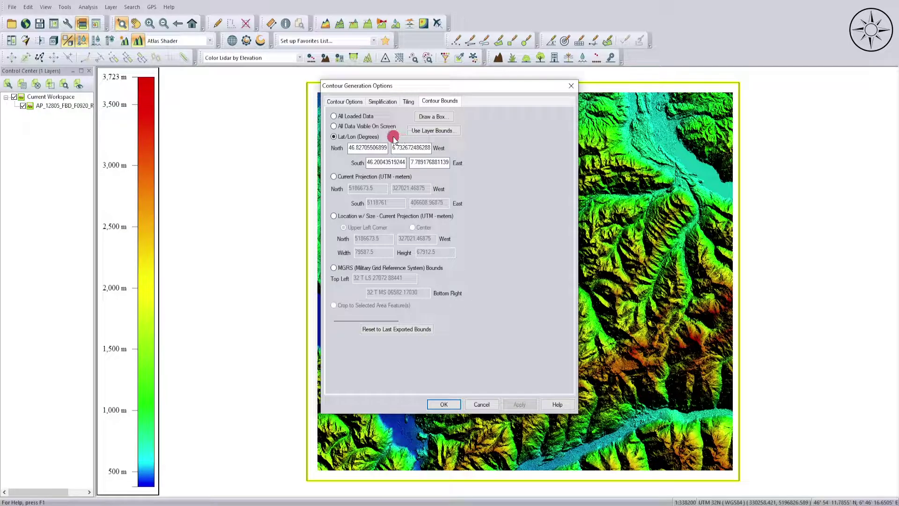
left_click(433, 118)
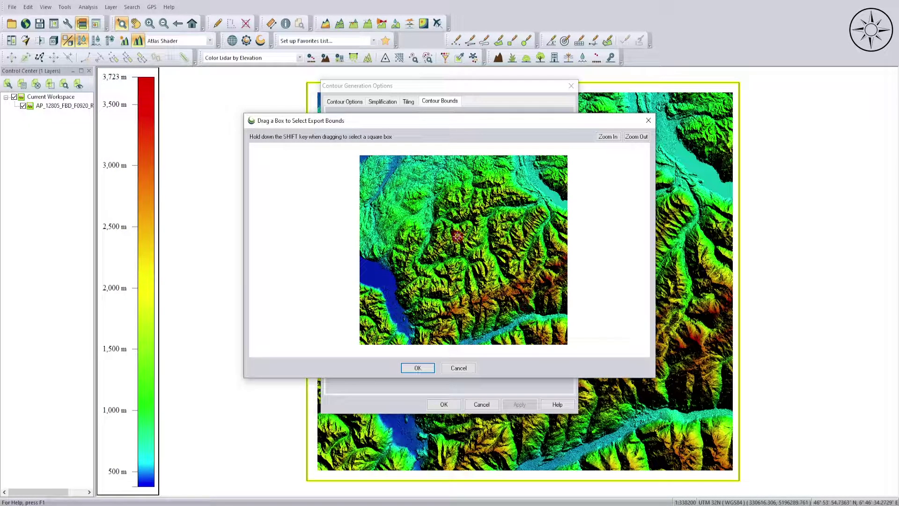
left_click_drag(433, 200, 527, 280)
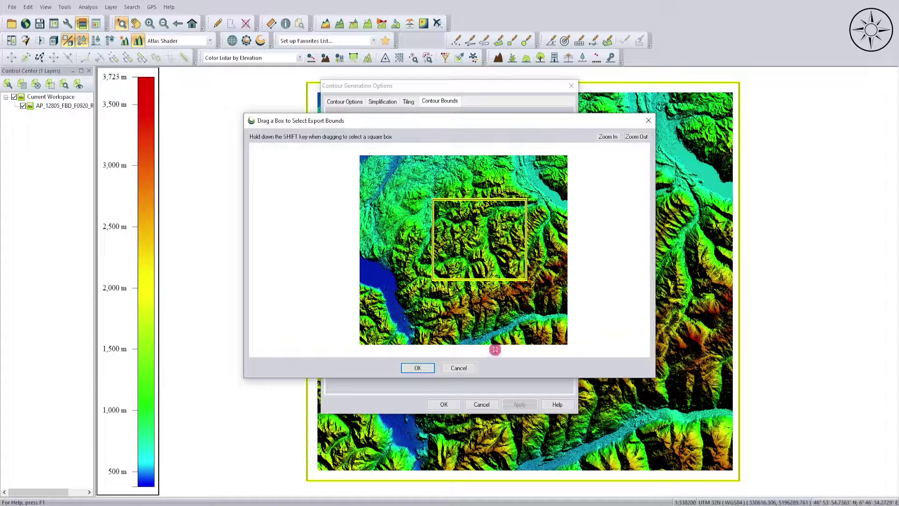
left_click(423, 369)
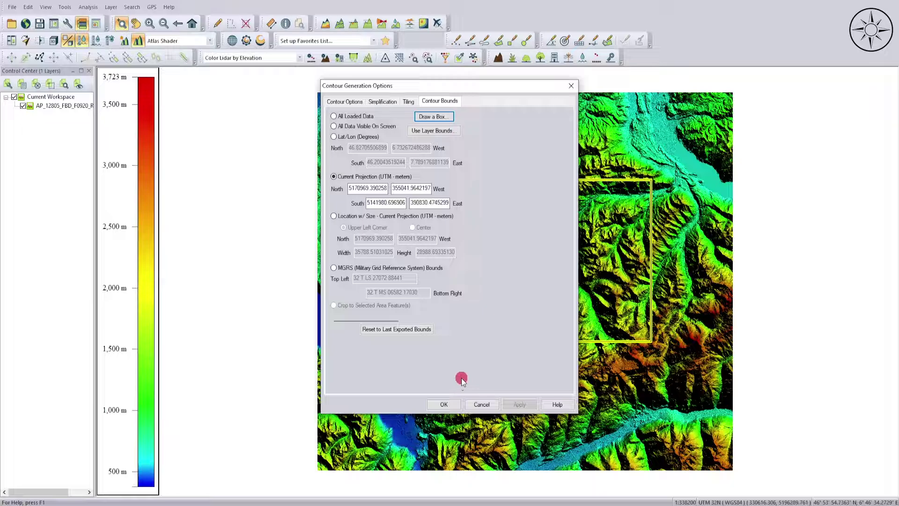
left_click(444, 404)
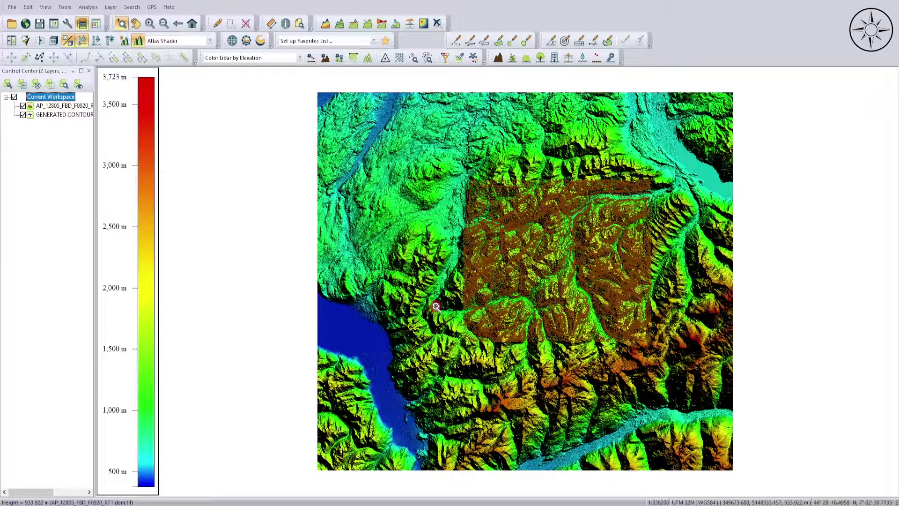
left_click(23, 105)
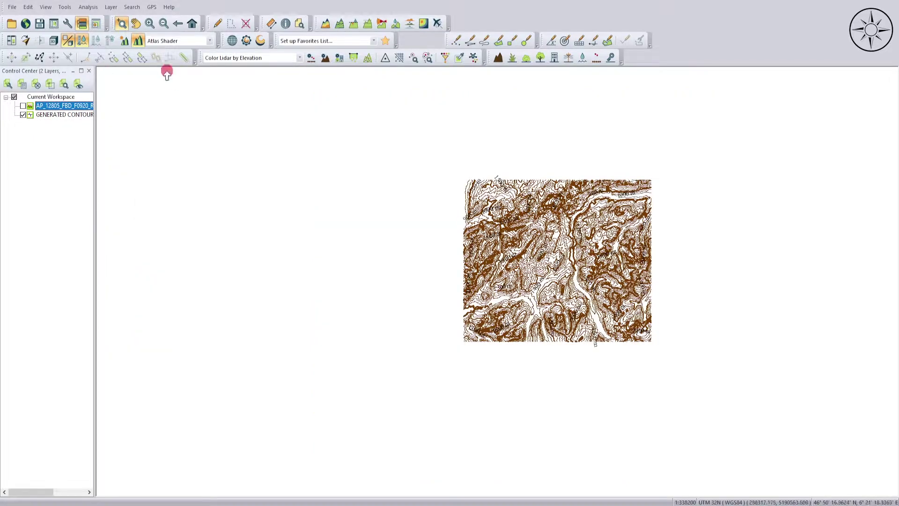
left_click(149, 24)
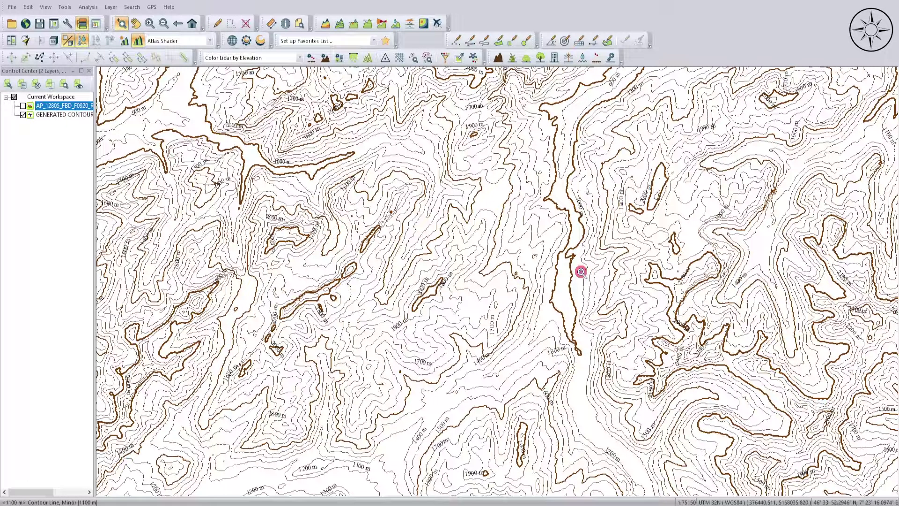
scroll(535, 203, "down", 3)
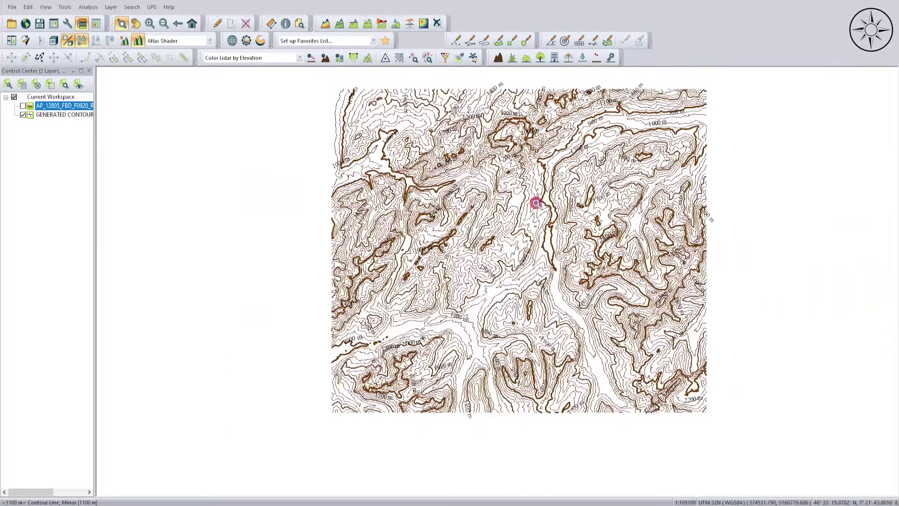
left_click_drag(536, 203, 498, 215)
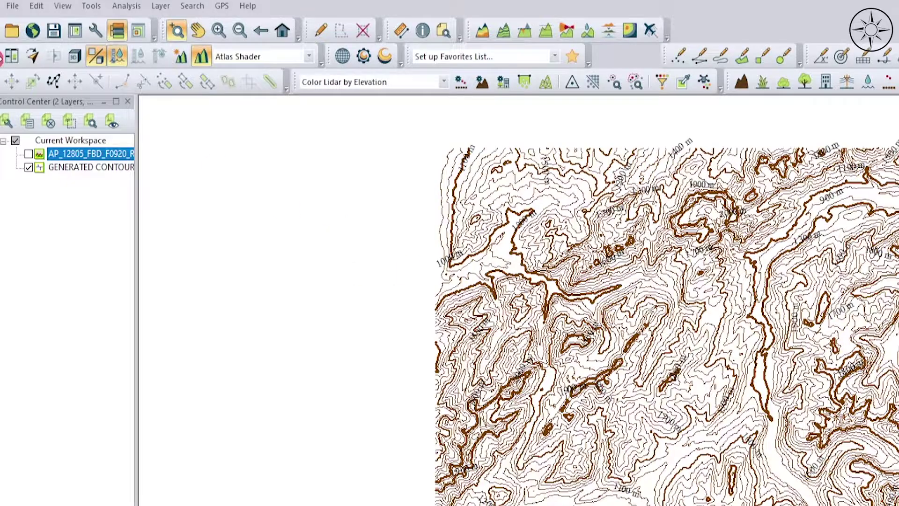
Start a vector export with Shapefile confirmed as the format.
left_click(12, 6)
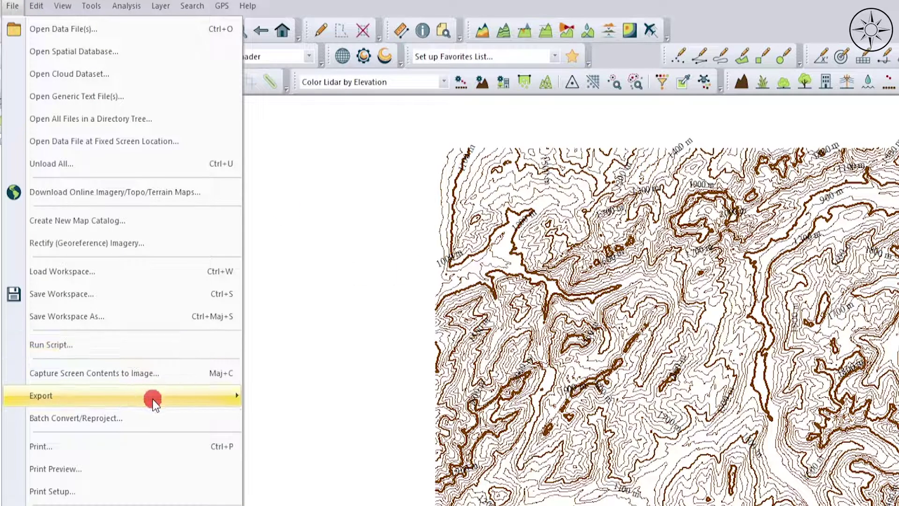
mouse_move(153, 397)
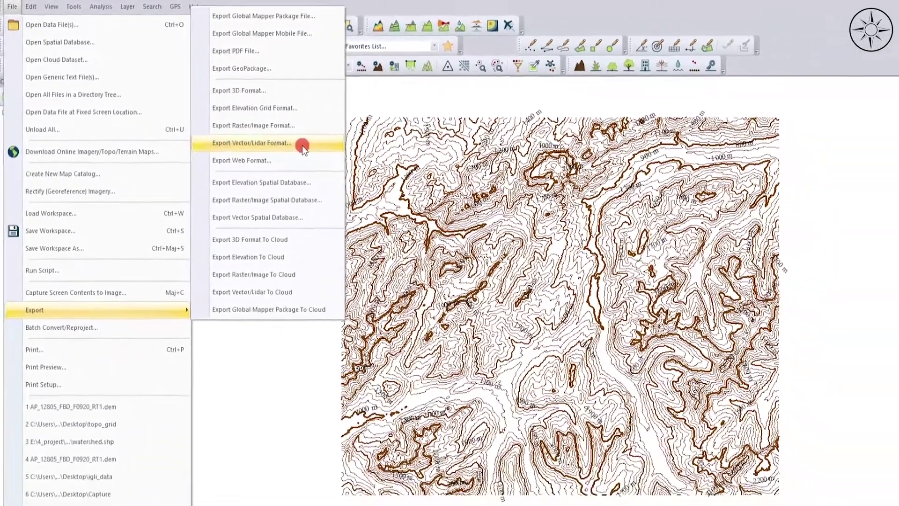
left_click(324, 156)
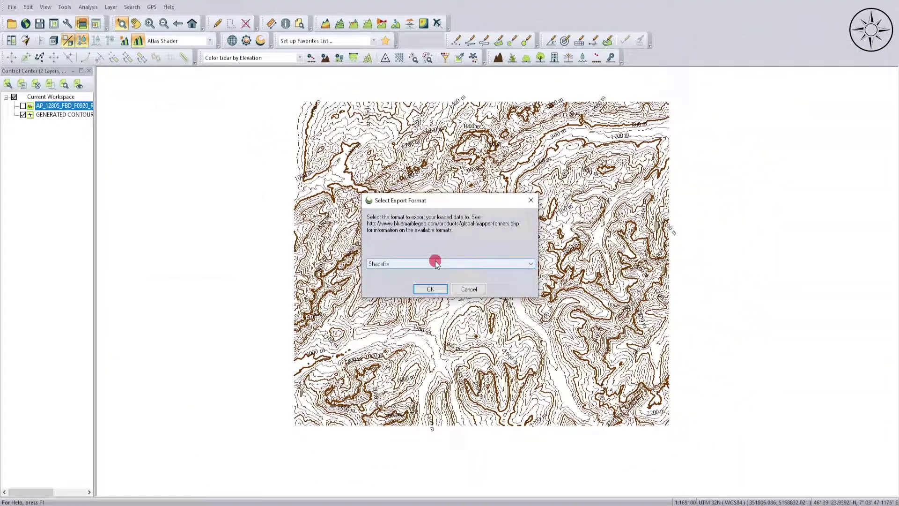
left_click(475, 264)
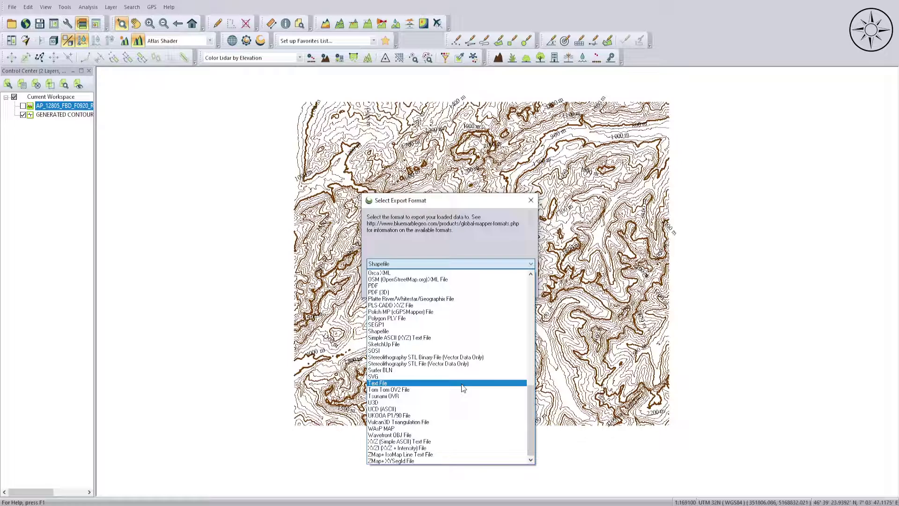
left_click(414, 328)
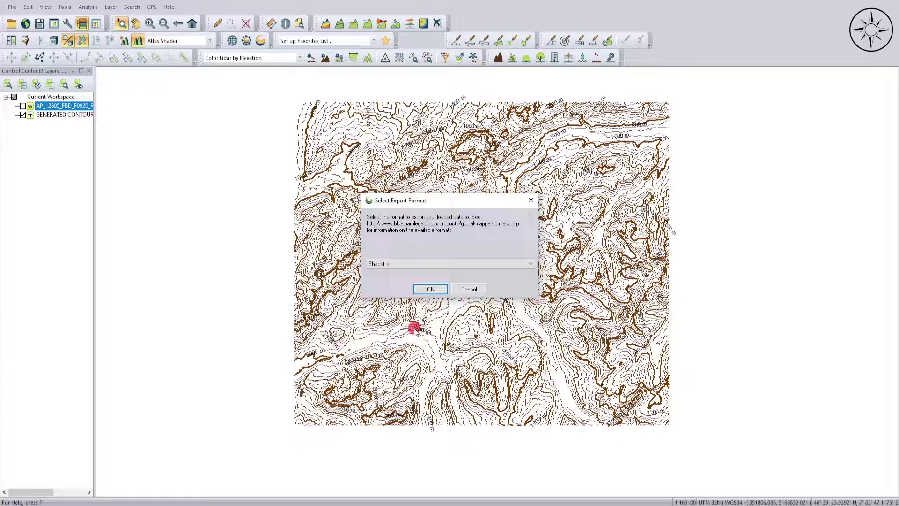
left_click(434, 289)
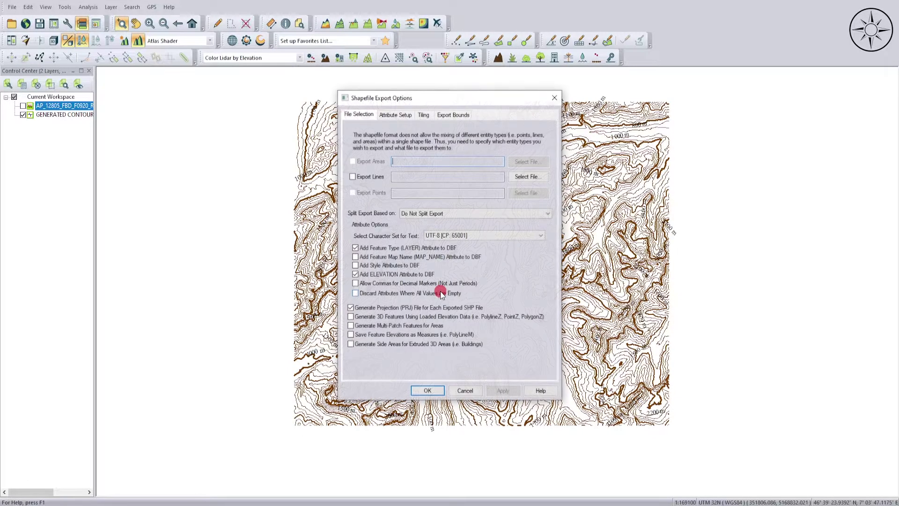
Export the contour lines as cotours.shp in the Desktop image folder.
left_click(352, 177)
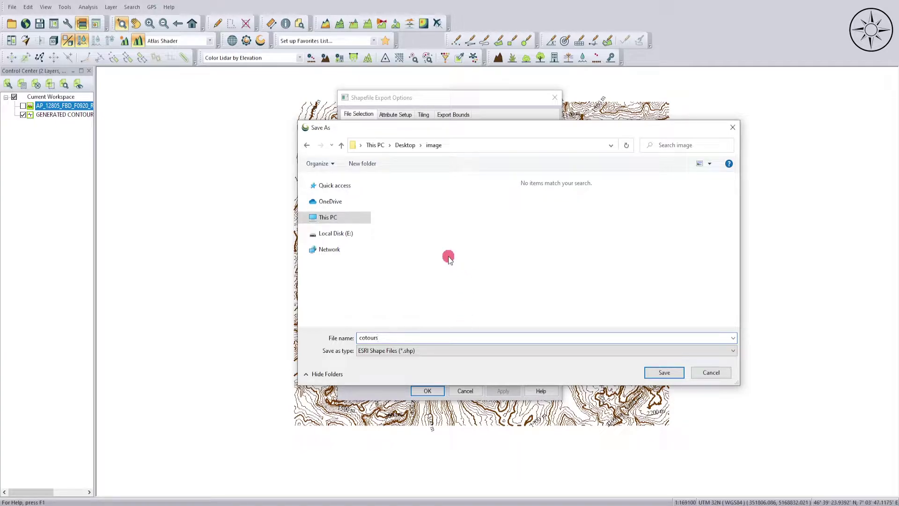
left_click(665, 373)
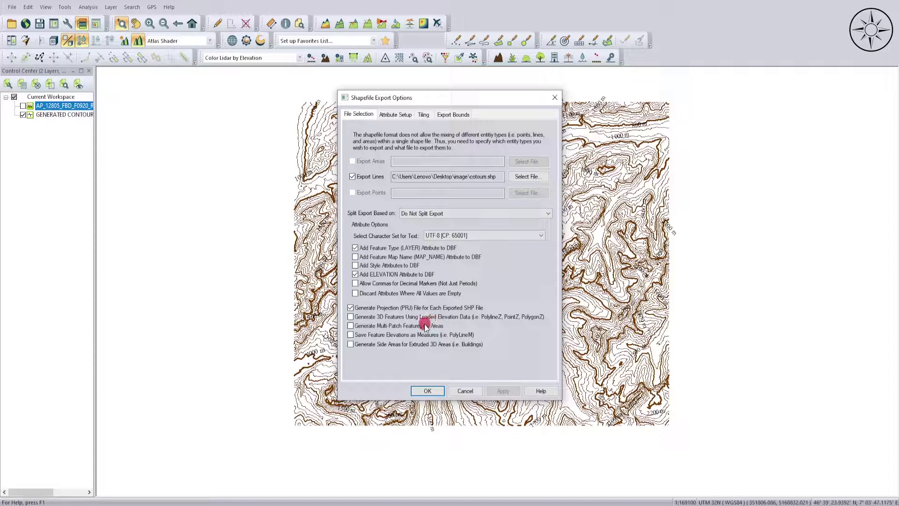
left_click(427, 390)
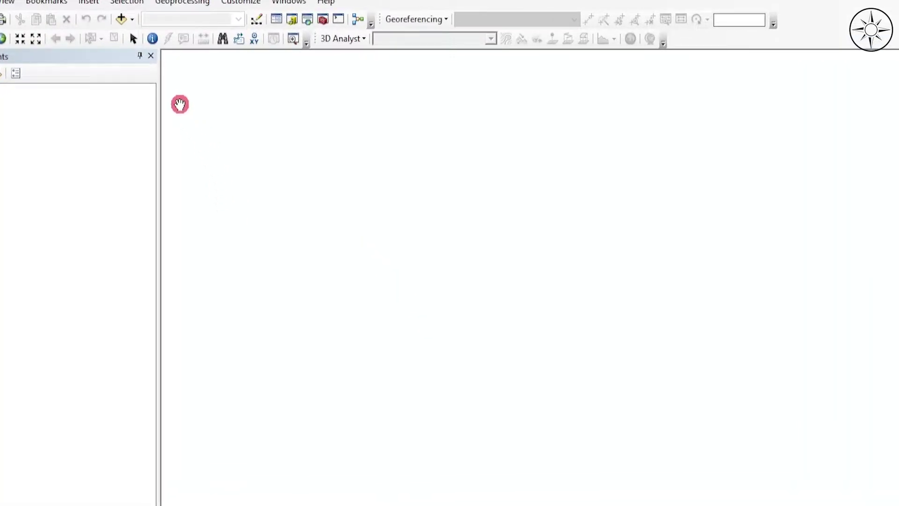
Add cotours.shp from the image folder to the ArcMap map.
left_click(121, 19)
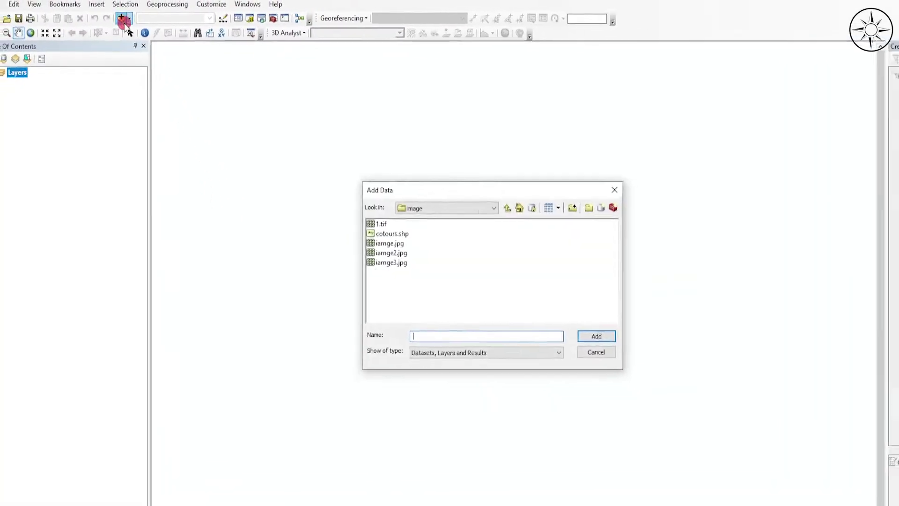
left_click(428, 241)
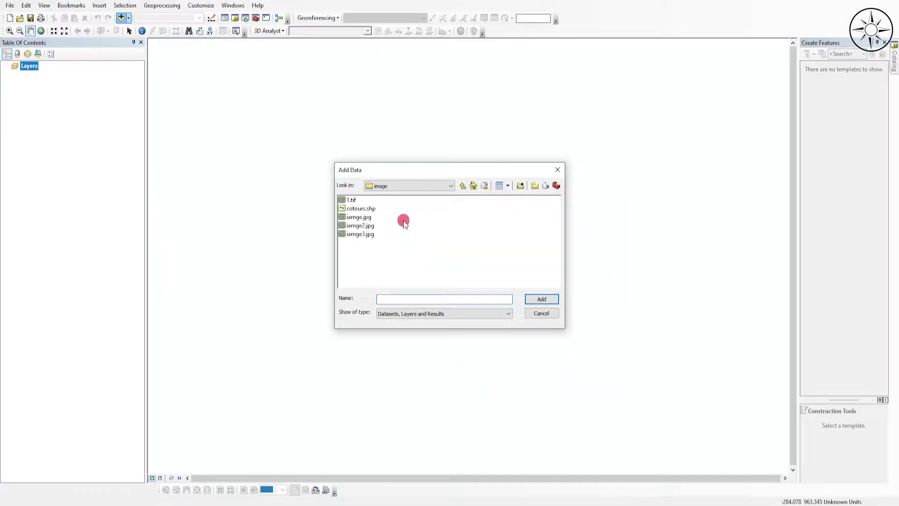
left_click(374, 210)
left_click(552, 298)
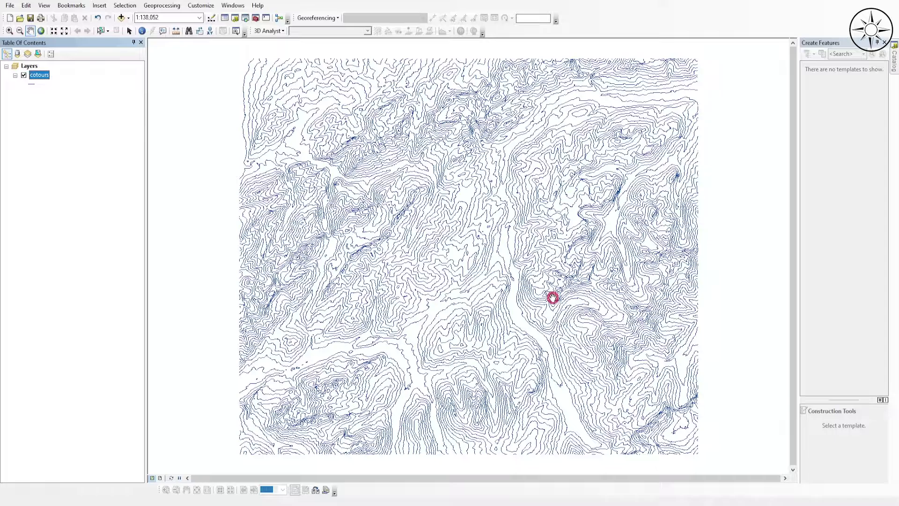
Turn on Label Features for the cotours layer and zoom to check the elevation labels.
scroll(478, 274, "down", 1)
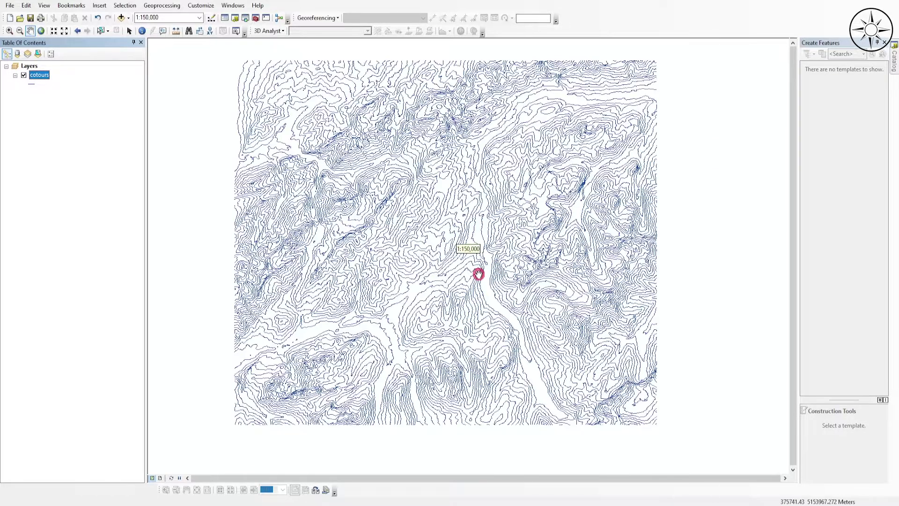
scroll(478, 274, "up", 1)
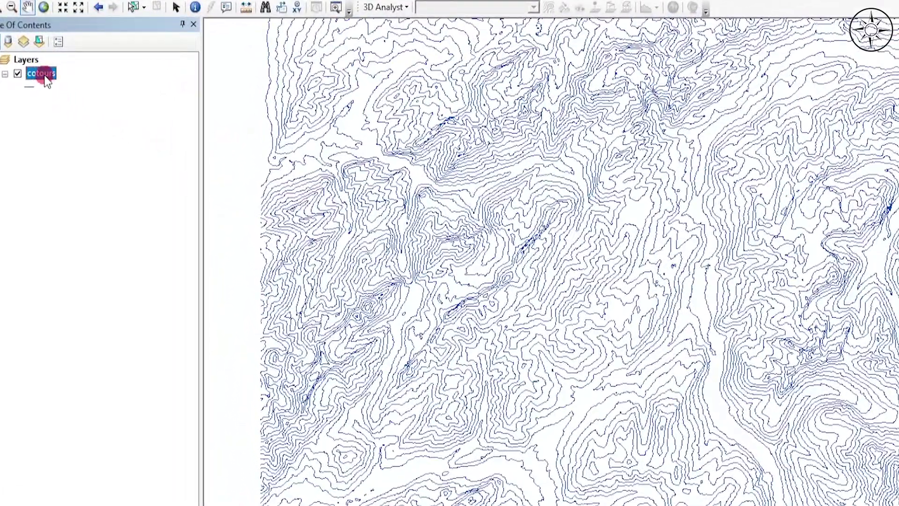
right_click(42, 77)
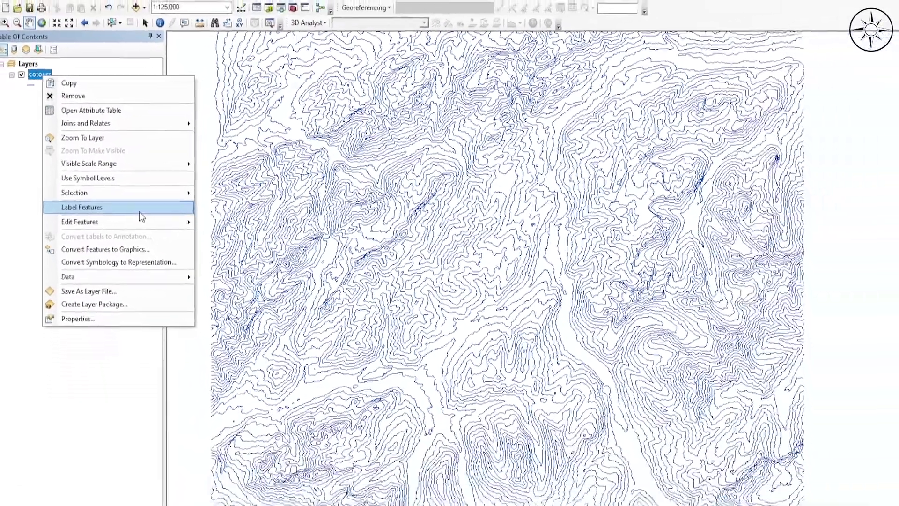
left_click(169, 246)
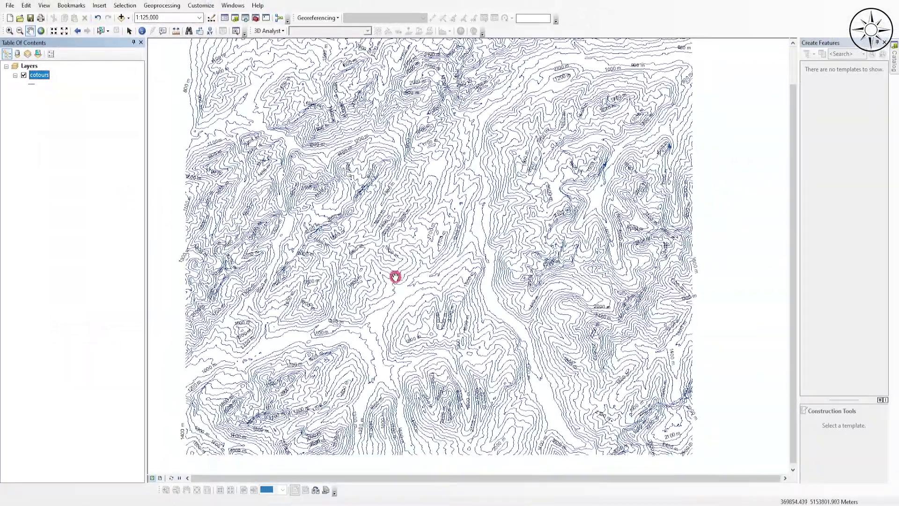
scroll(424, 266, "up", 4)
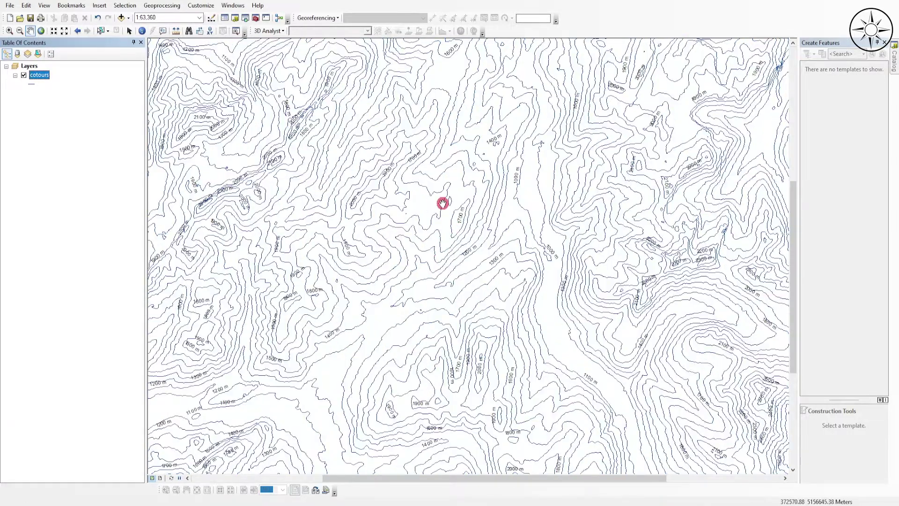
scroll(481, 245, "down", 5)
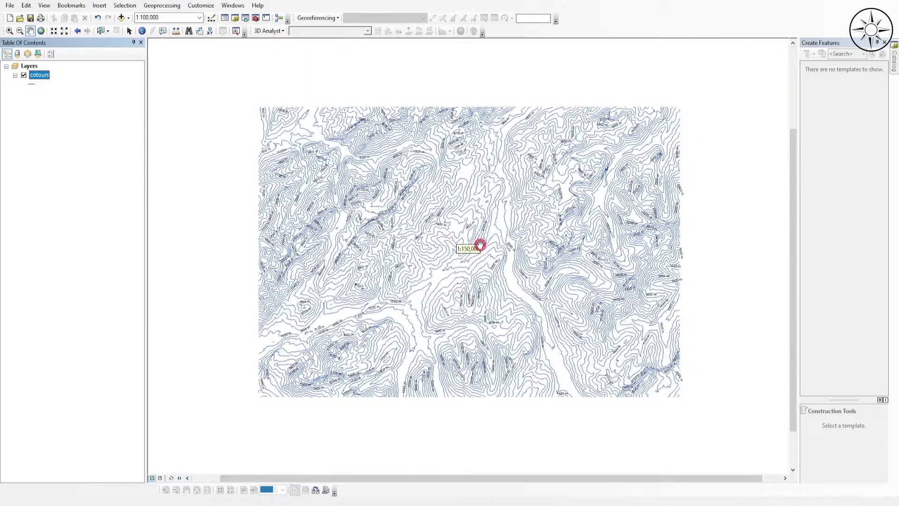